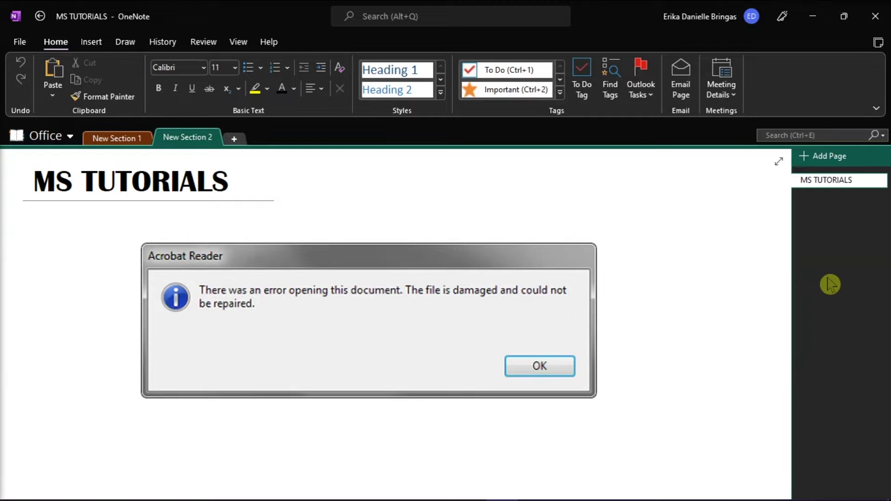
Run a Google search for 'PRIMOPDF' in Chrome
click(680, 251)
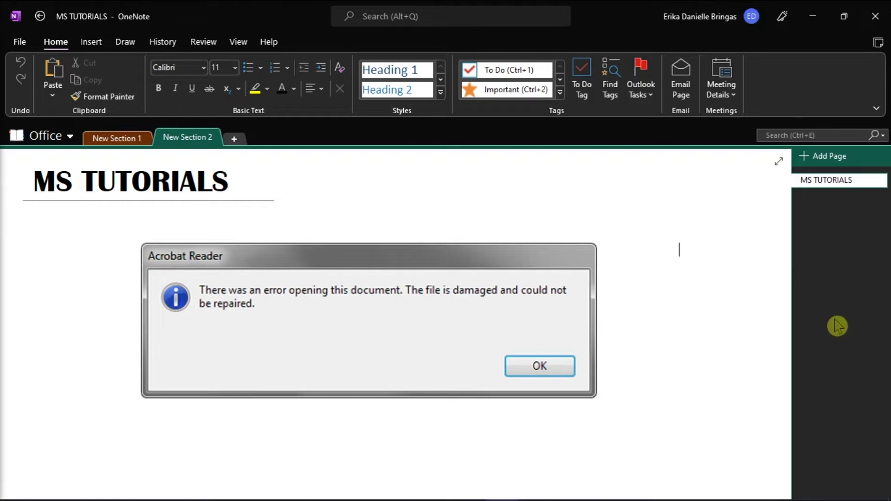
mouse_move(546, 492)
click(536, 488)
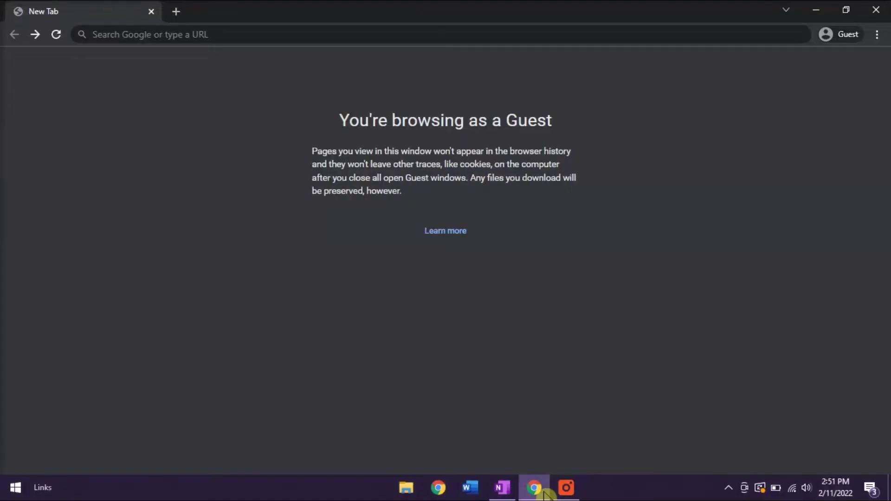
click(288, 38)
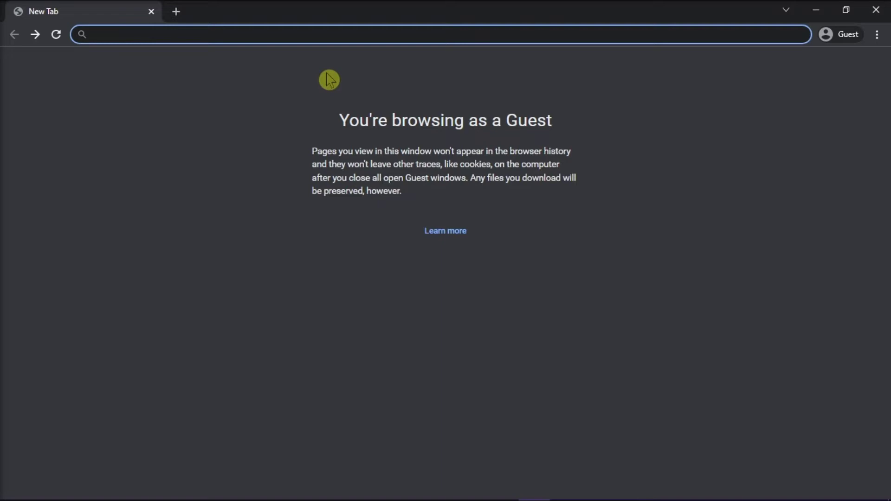
text(PRIMOP)
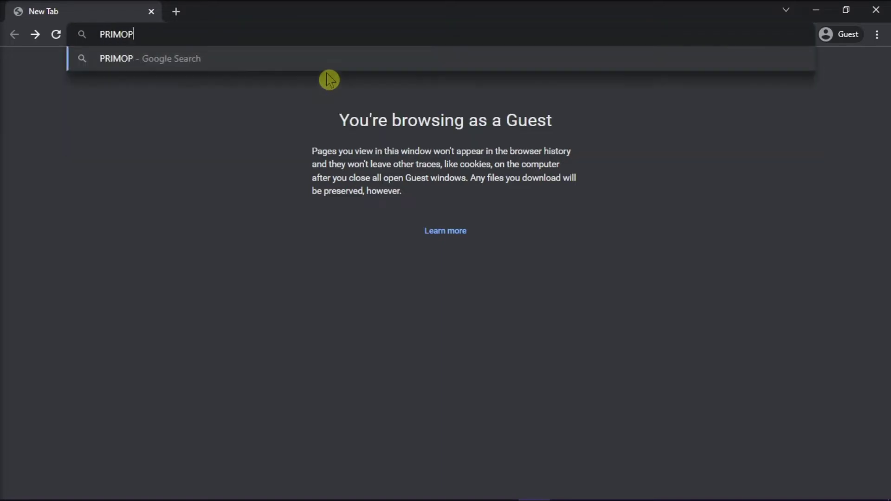
text(DF)
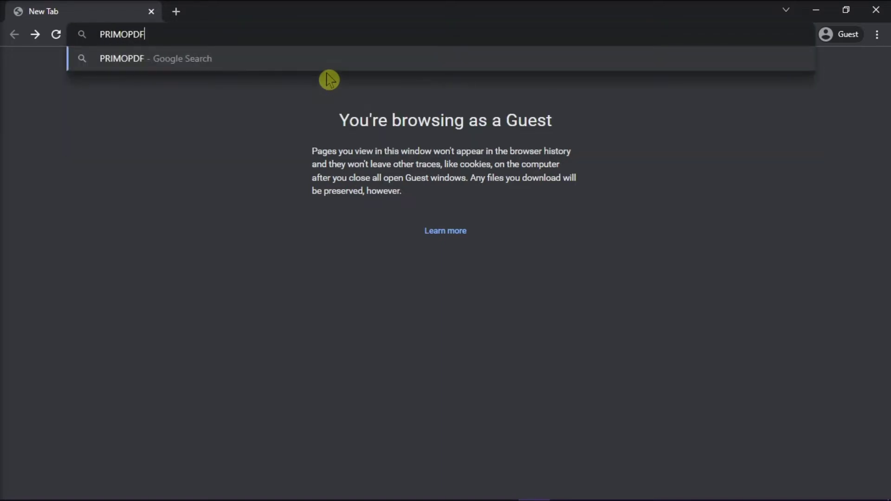
key(Return)
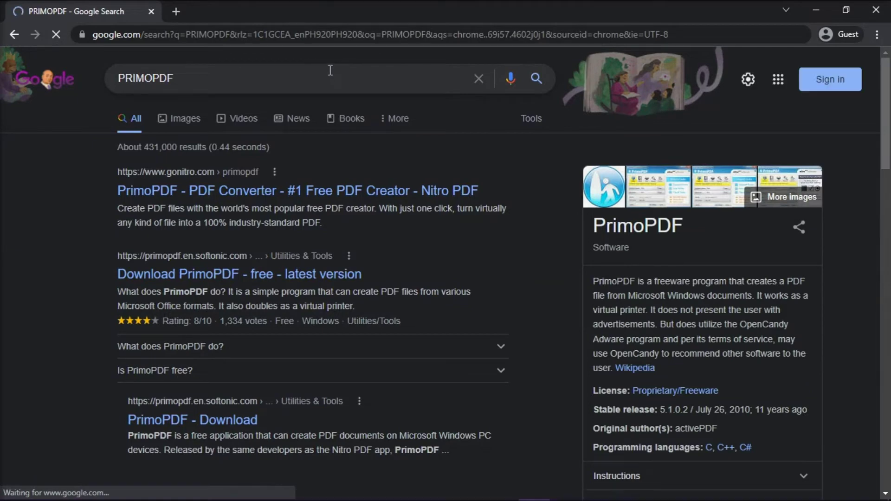
Download the PrimoPDF installer from Nitro's page via CNET, then return to OneNote
click(327, 198)
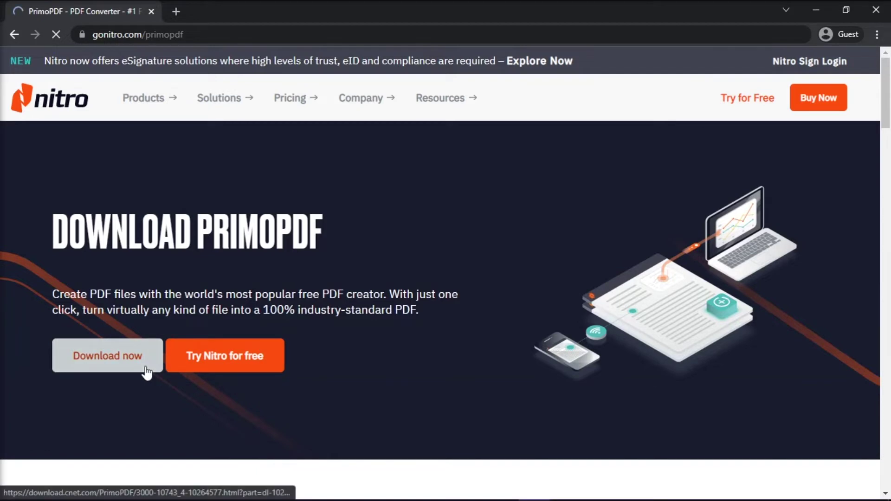
click(147, 372)
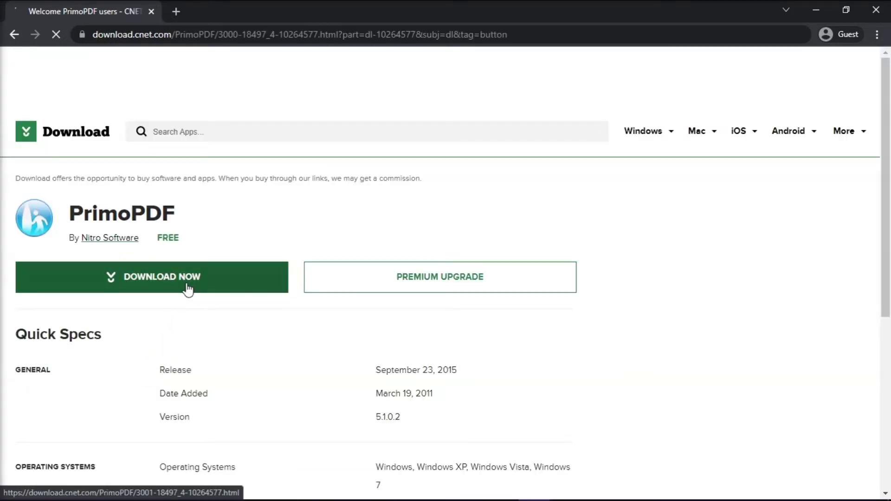
click(187, 290)
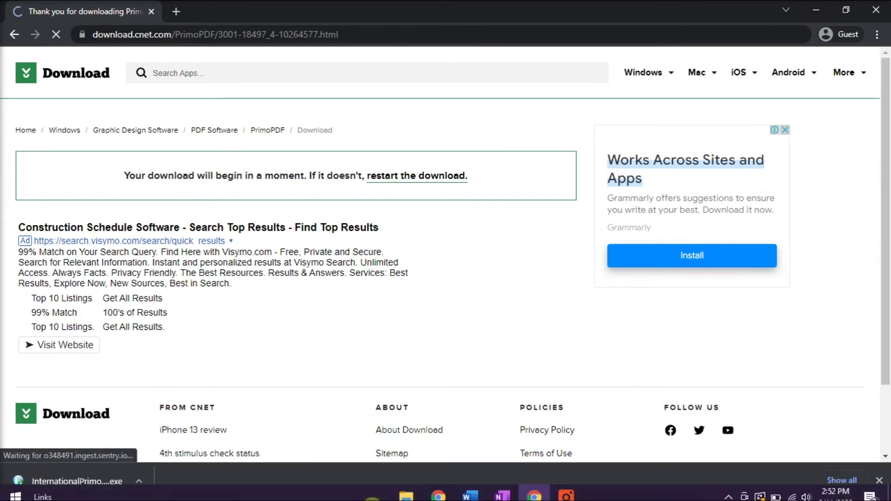
click(502, 487)
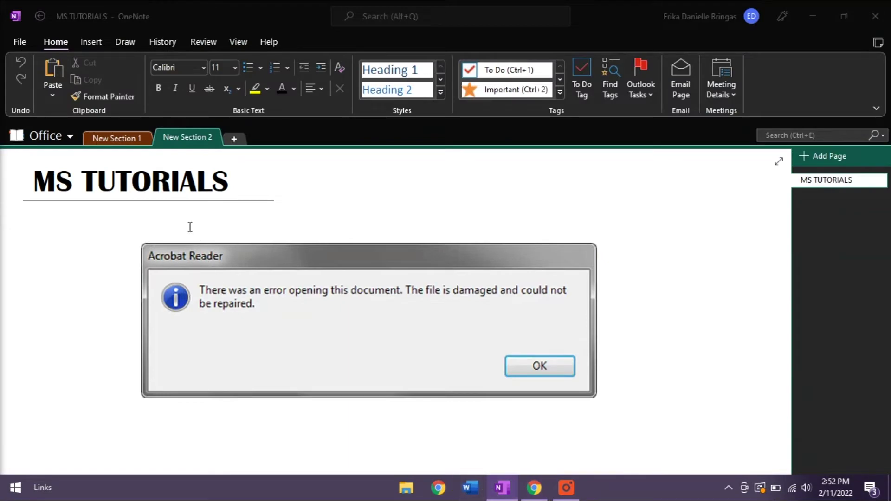
Bring up the print options for the MS TUTORIALS logo page in New Section 1
click(130, 140)
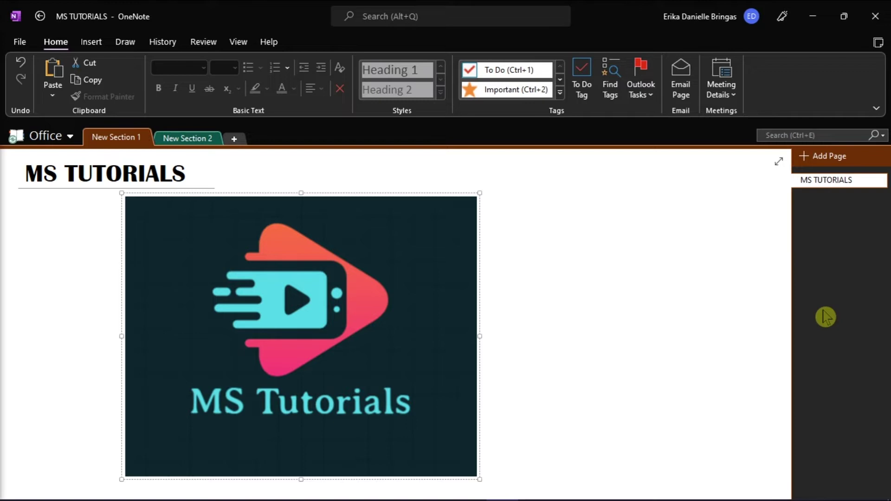
click(21, 43)
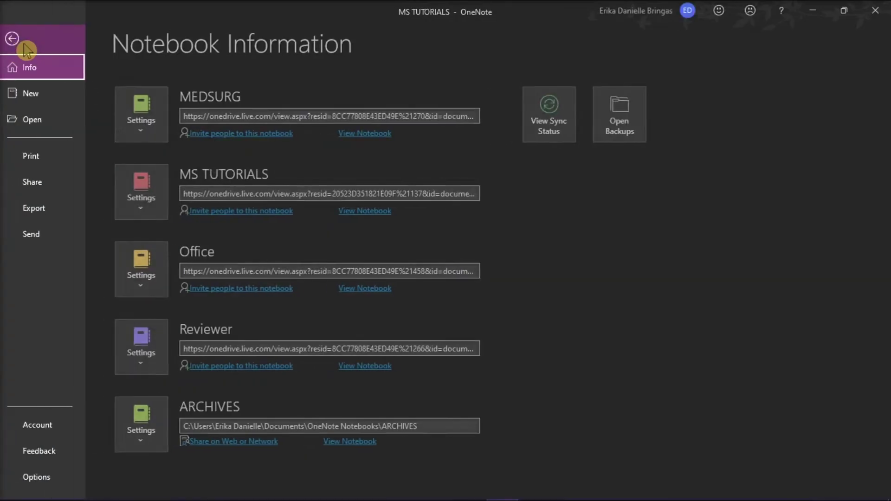
click(43, 165)
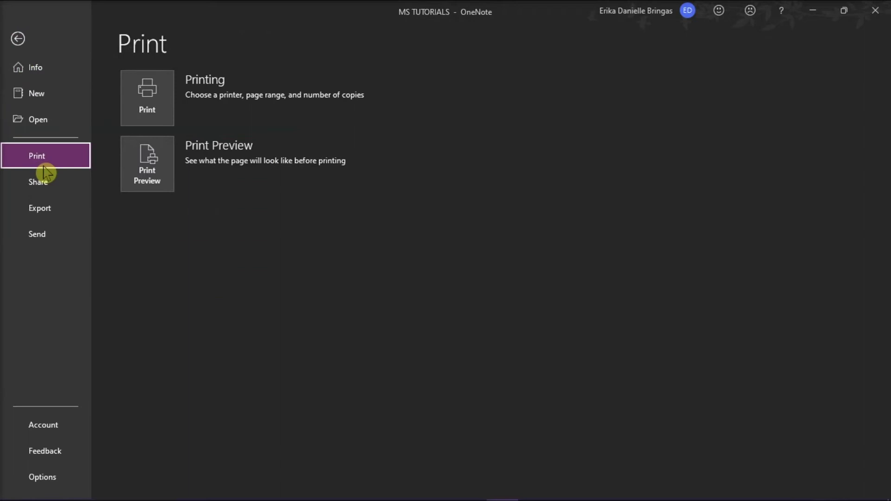
Print the logo page to the PrimoPDF printer
click(159, 122)
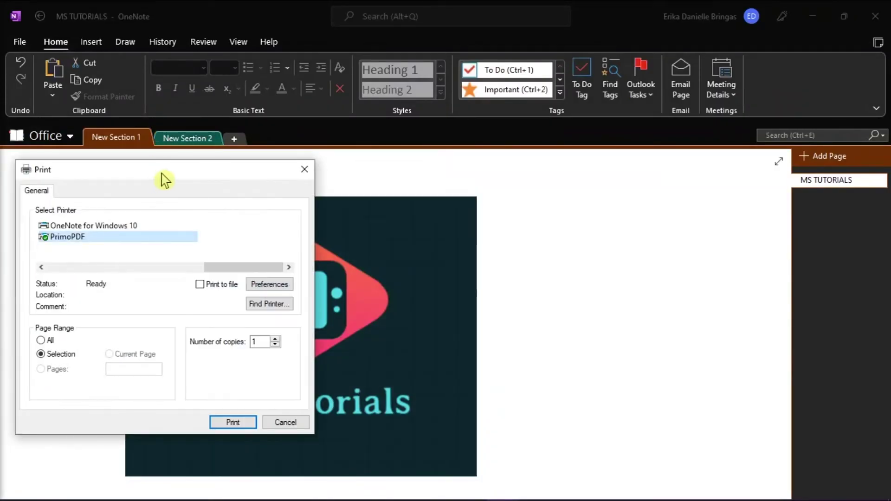
drag(159, 169, 436, 177)
drag(495, 275, 337, 277)
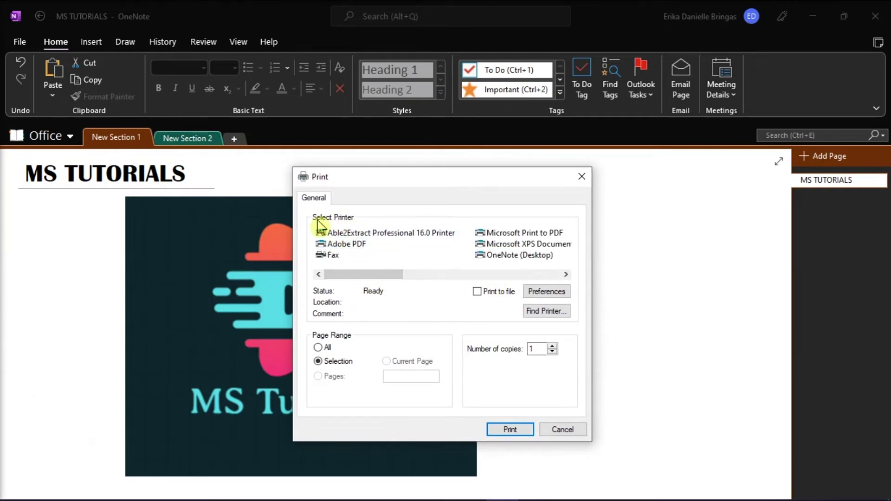
mouse_move(356, 276)
mouse_down()
mouse_move(492, 278)
mouse_move(453, 281)
mouse_up()
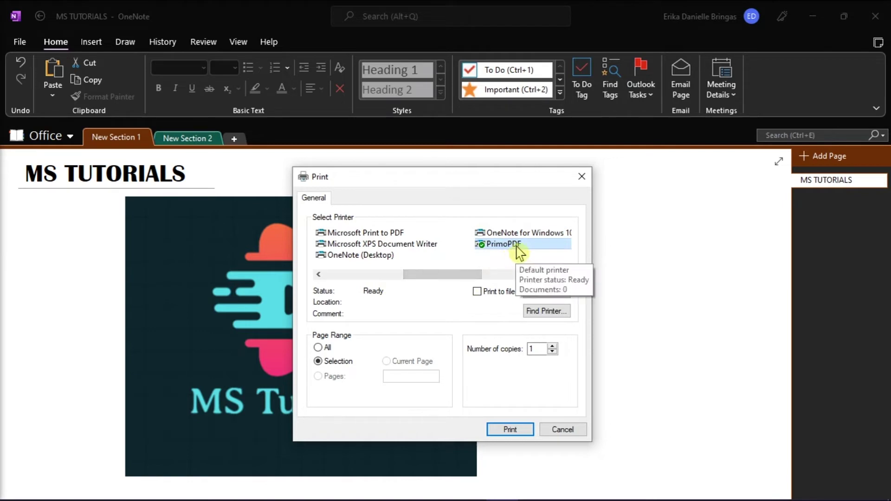
double_click(516, 245)
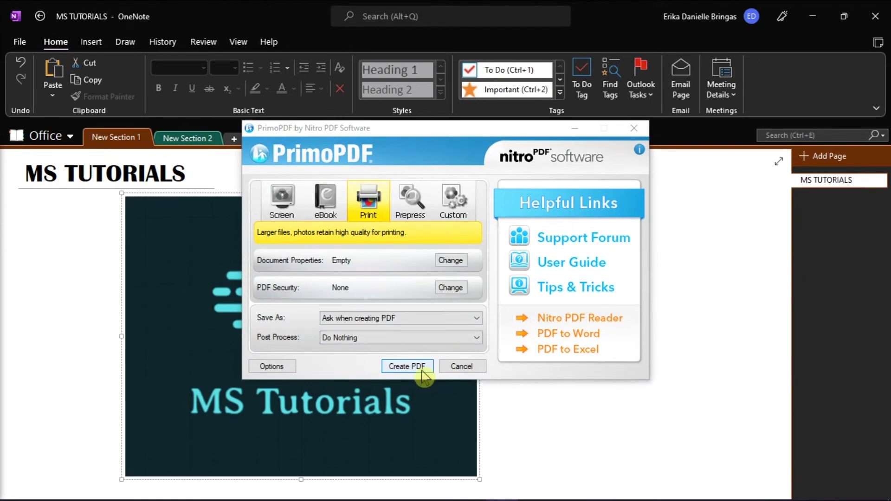
Create the PDF and save it in Documents as 'PDF'
click(408, 367)
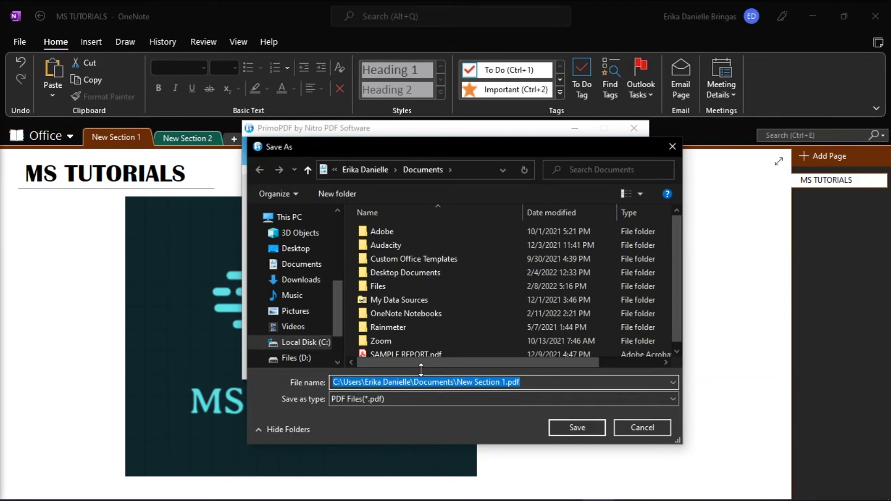
text(PDF)
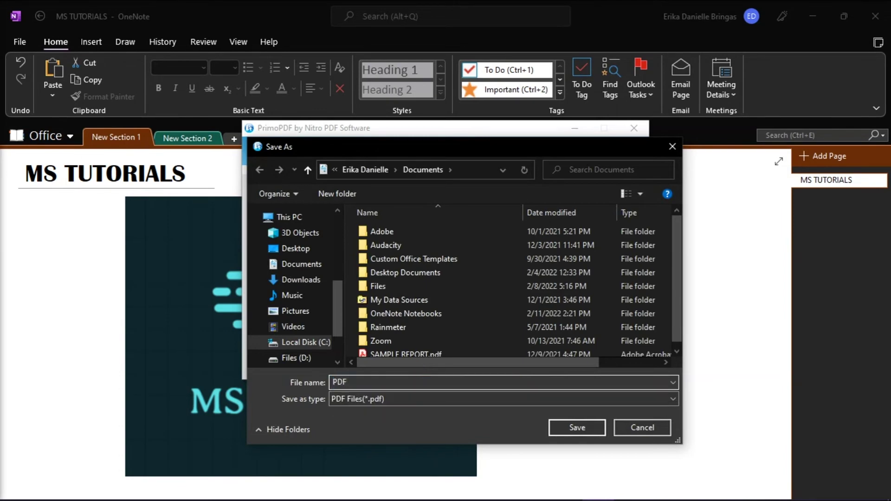
click(583, 430)
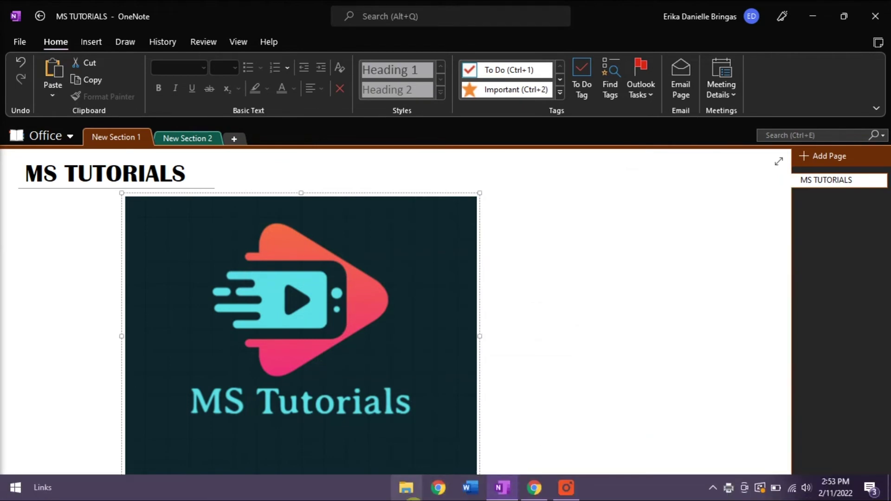
Browse to the Documents folder in File Explorer to reach PDF.pdf
click(407, 488)
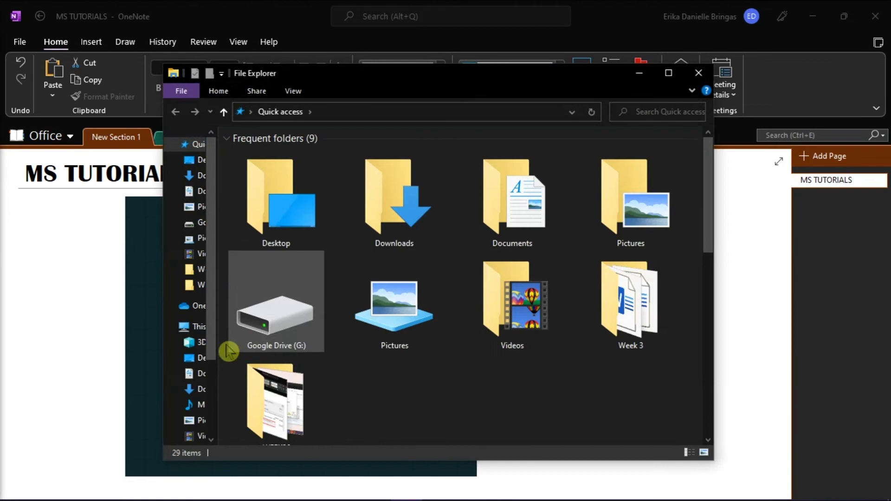
click(197, 191)
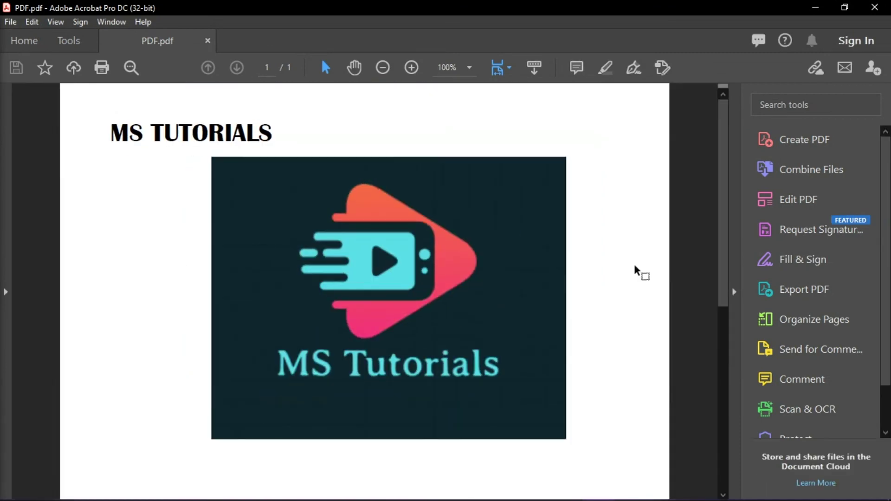
mouse_move(729, 244)
mouse_down()
mouse_move(727, 197)
mouse_move(710, 339)
mouse_move(722, 217)
mouse_up()
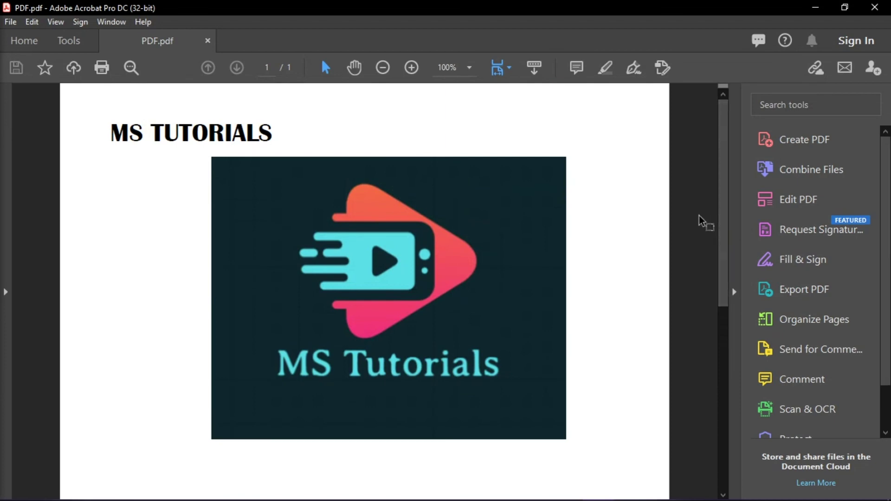